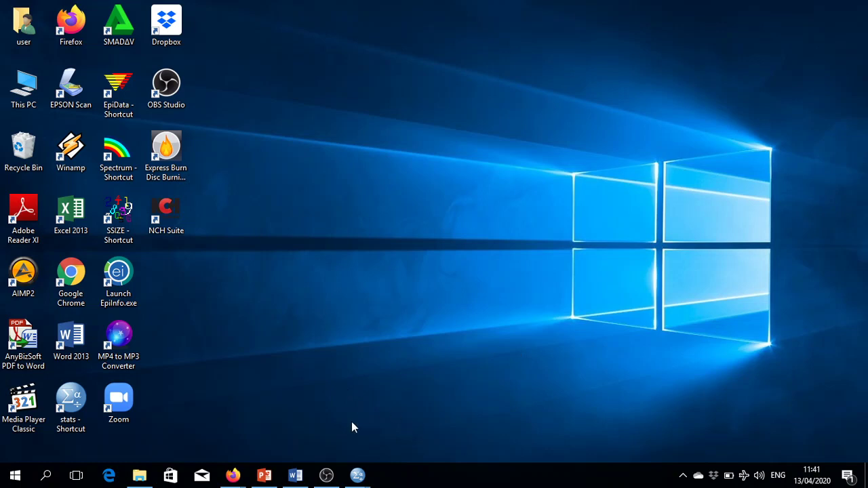
Step: Switch to the latihan.sav data set in IBM SPSS Statistics and examine the values in the umur column
mouse_move(360, 480)
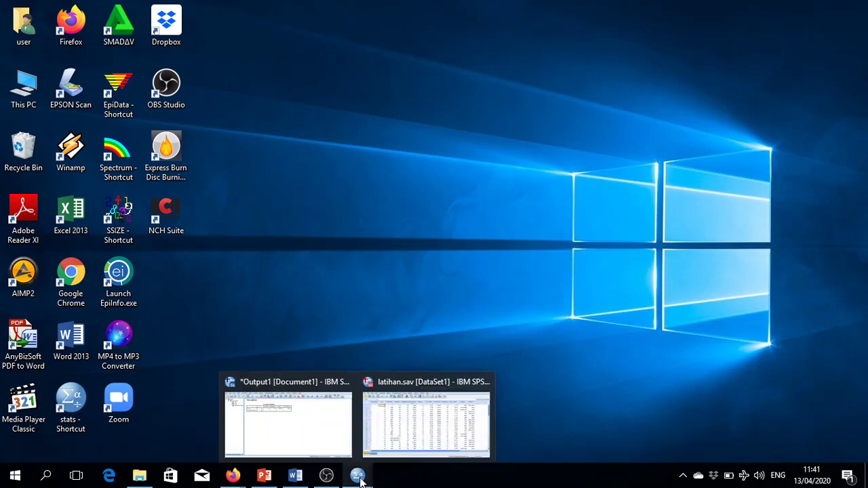
left_click(407, 429)
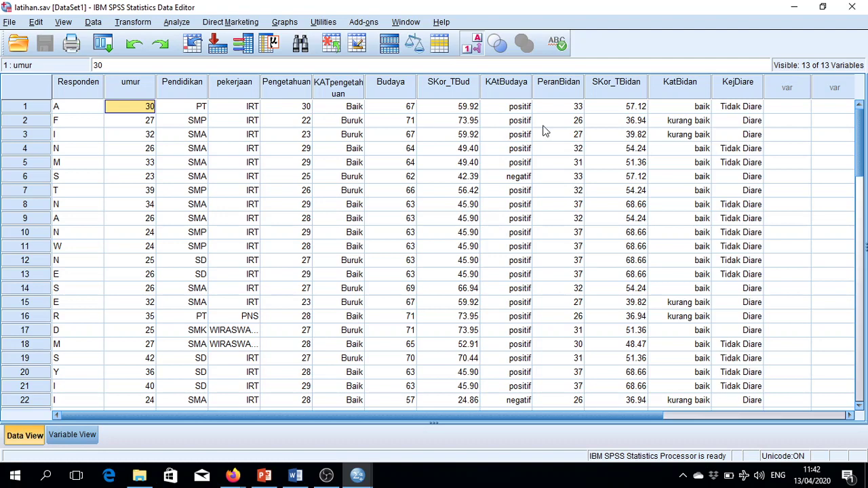
left_click(312, 182)
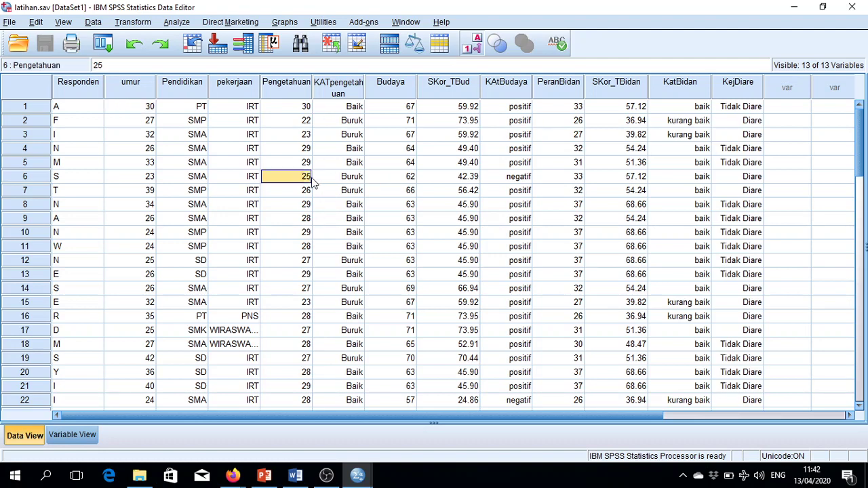
left_click(166, 109)
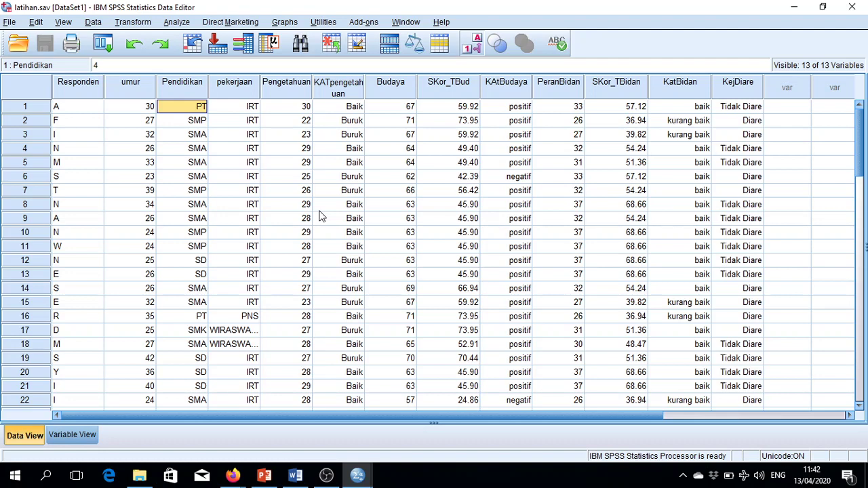
left_click(132, 89)
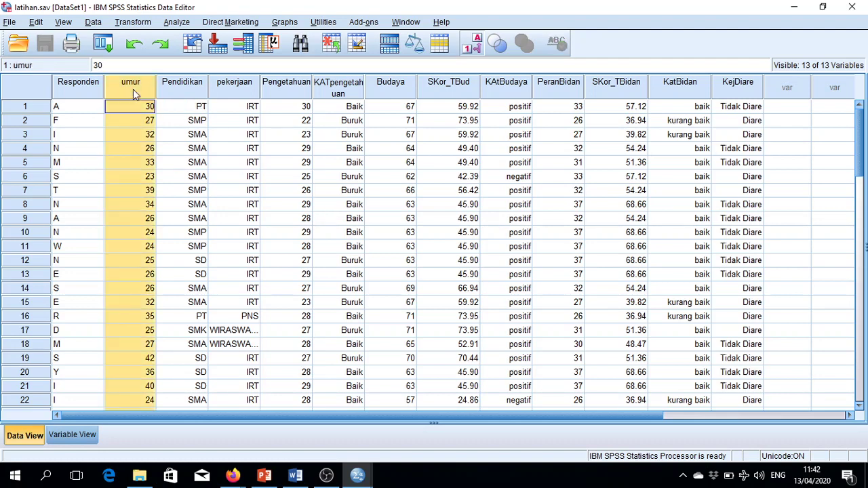
left_click(136, 108)
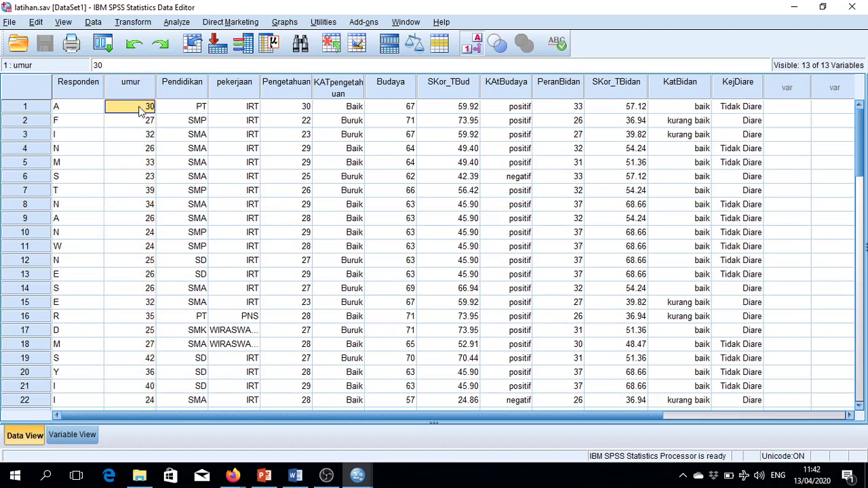
left_click(140, 124)
left_click(140, 108)
left_click_drag(139, 109, 134, 369)
left_click(139, 109)
left_click(139, 122)
left_click_drag(139, 108, 140, 221)
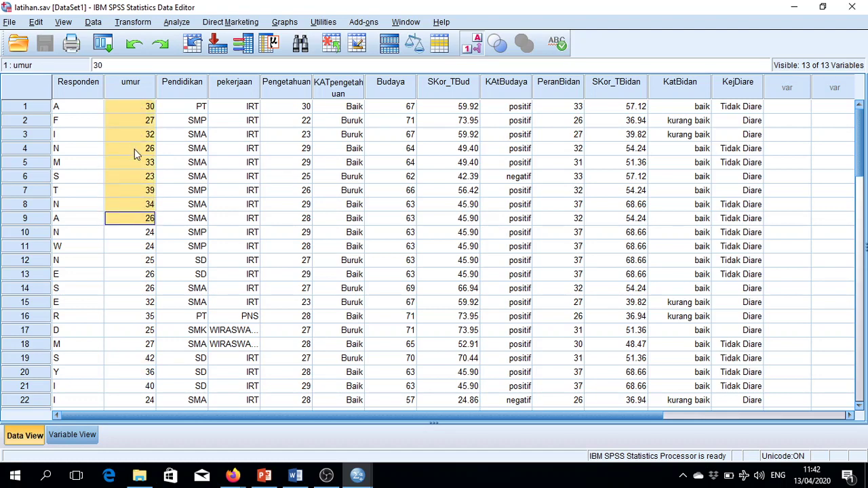
Step: Run the Descriptives analysis on the umur variable with the options already set
left_click(177, 22)
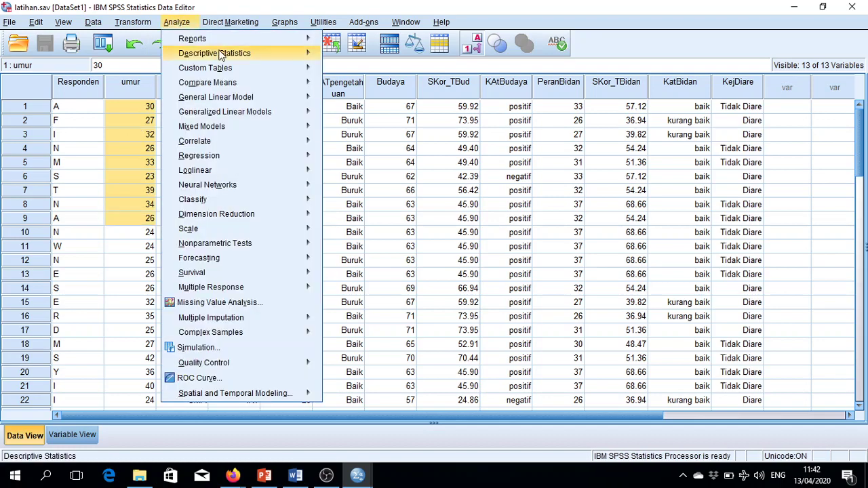
mouse_move(294, 53)
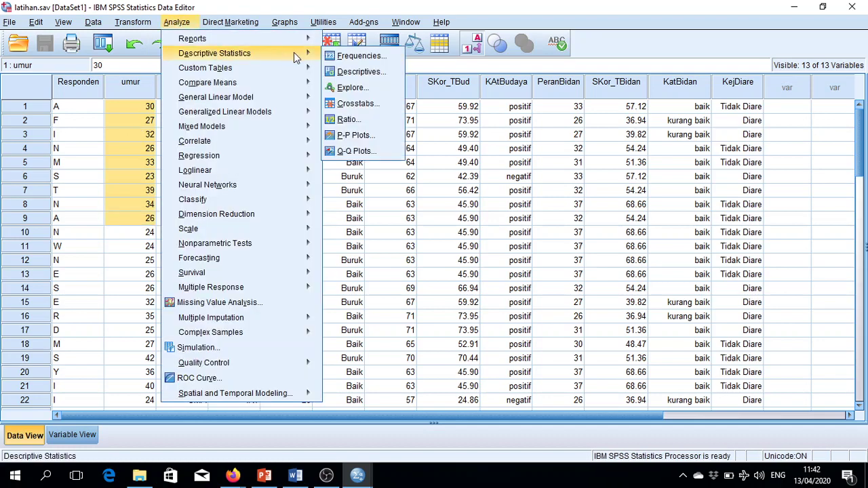
left_click(381, 79)
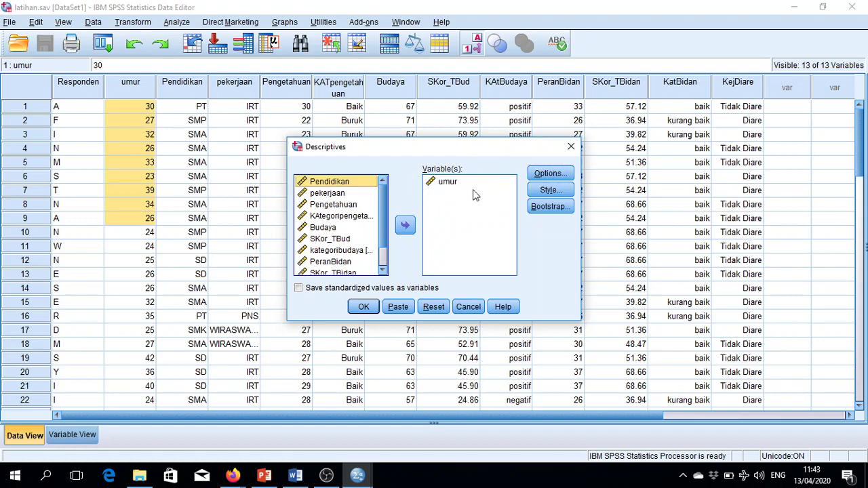
left_click(371, 308)
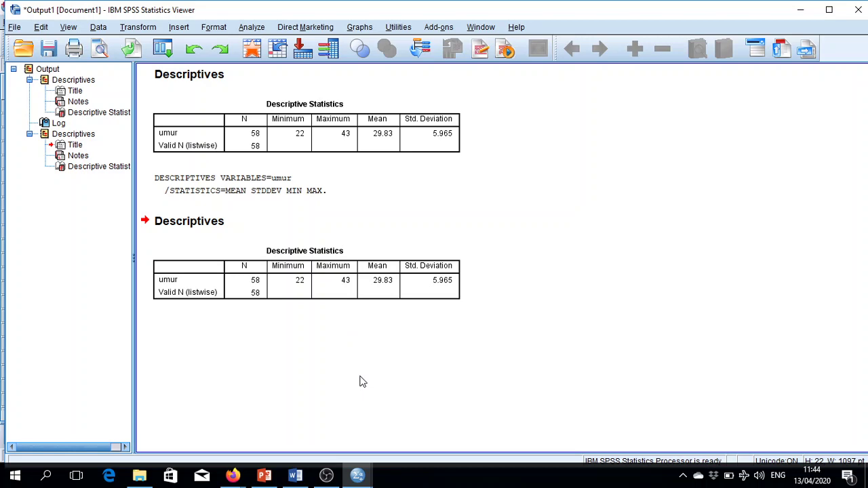
Step: Return to the latihan.sav data and examine the values in the Pengetahuan column
mouse_move(358, 475)
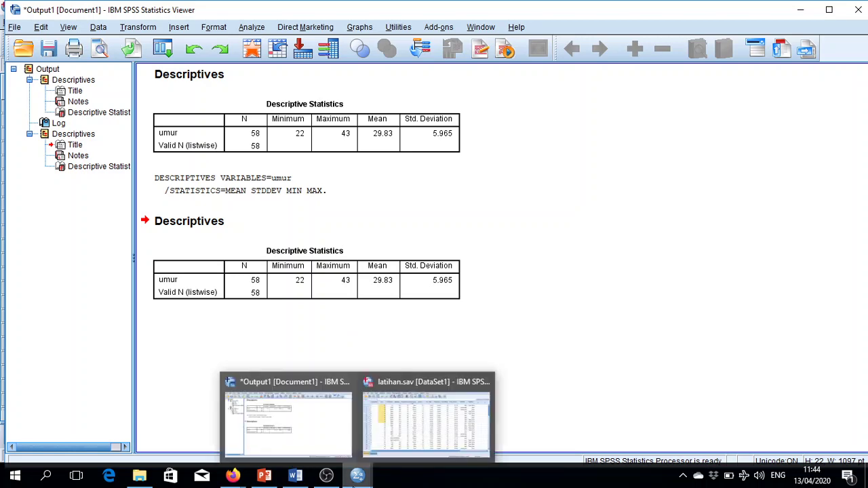
left_click(391, 447)
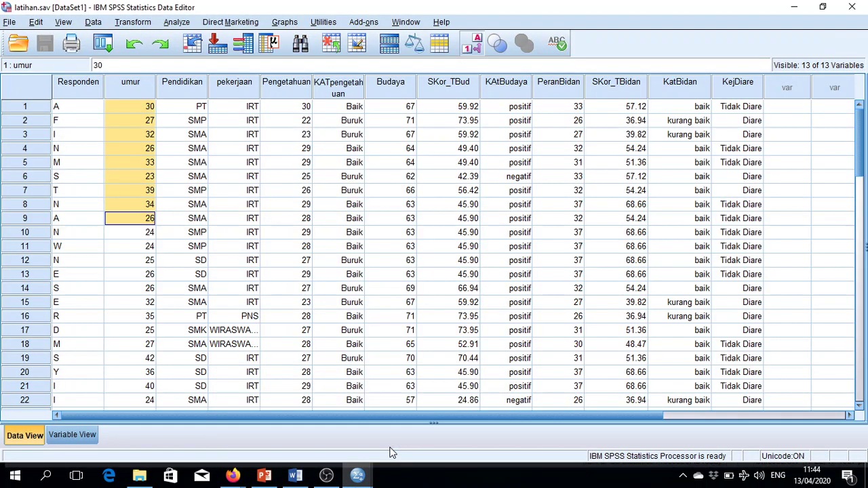
left_click(286, 88)
left_click_drag(293, 108, 283, 288)
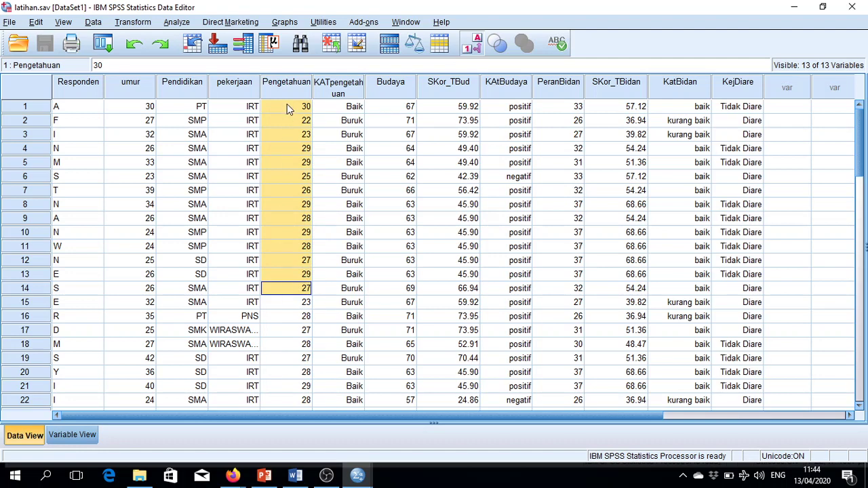
left_click_drag(287, 106, 287, 259)
left_click(287, 262)
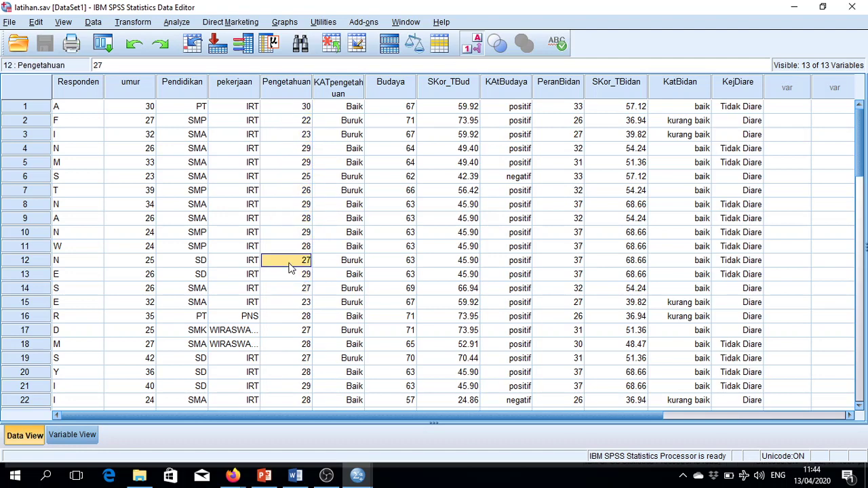
left_click(291, 331)
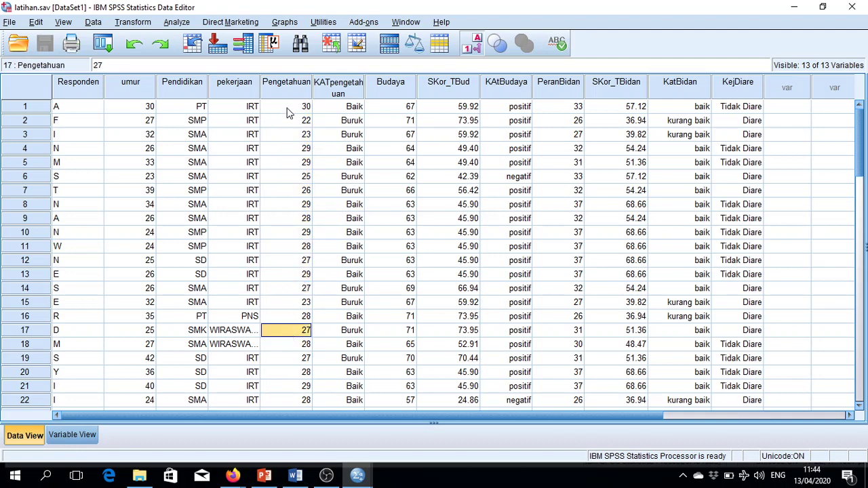
left_click_drag(287, 107, 287, 233)
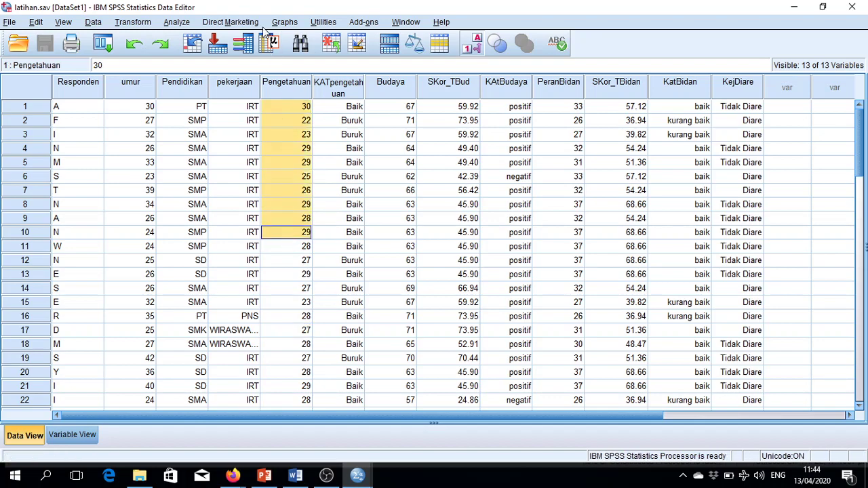
Step: Reset the Descriptives setup and run the analysis with Pengetahuan as the only variable
left_click(188, 23)
mouse_move(289, 55)
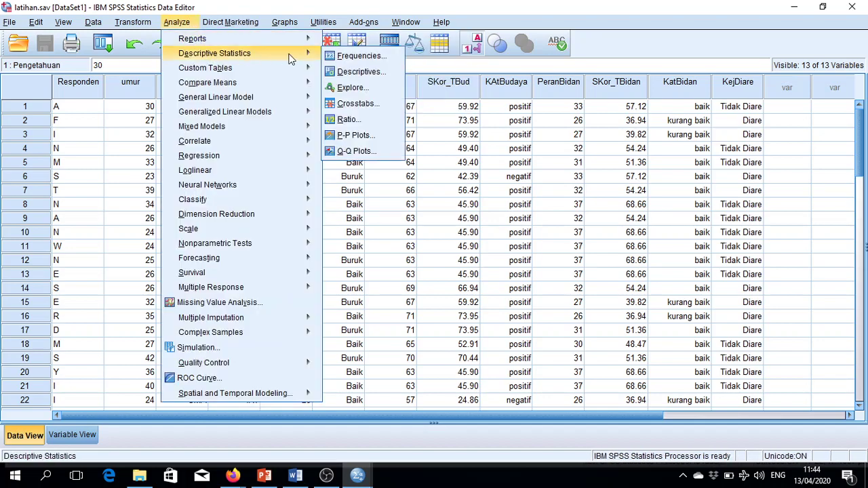
left_click(359, 71)
left_click(437, 307)
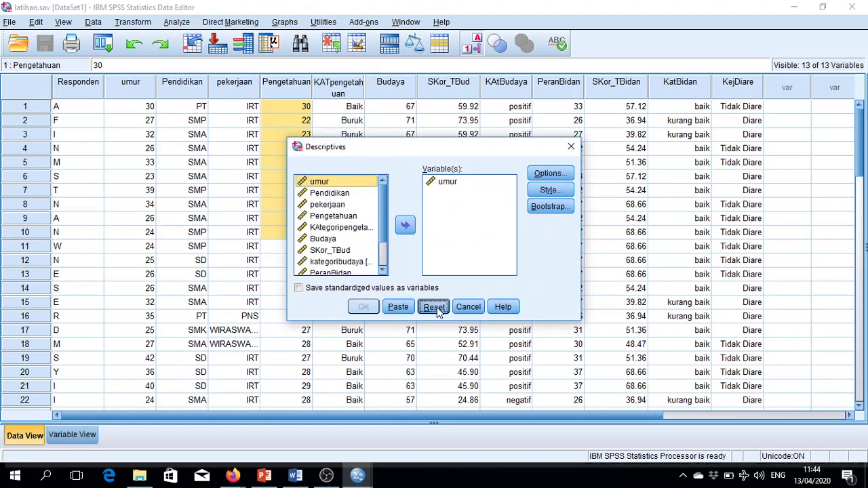
left_click(344, 217)
left_click(406, 226)
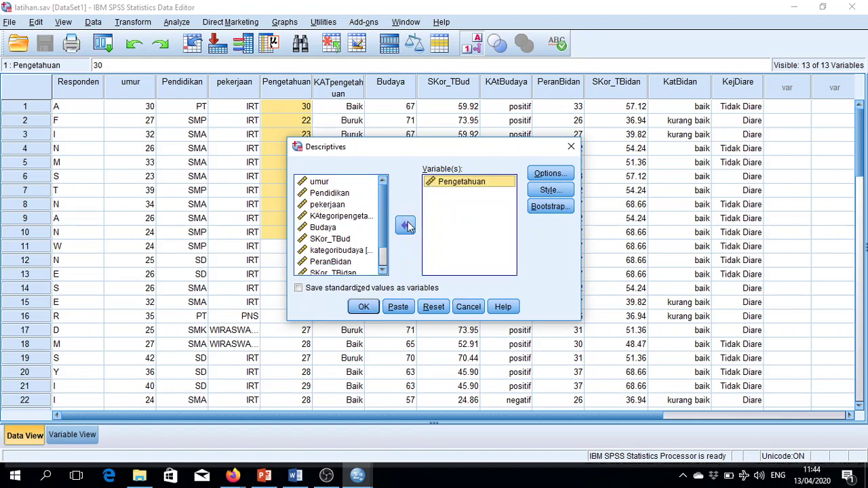
left_click(361, 306)
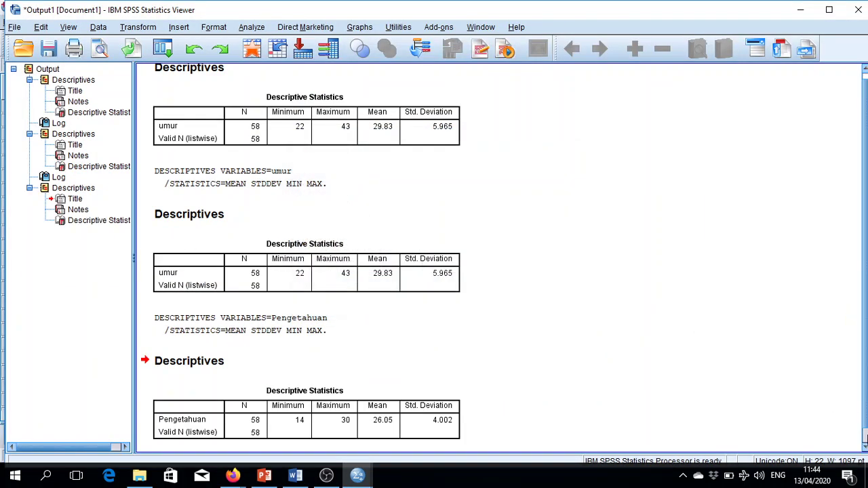
left_click(864, 447)
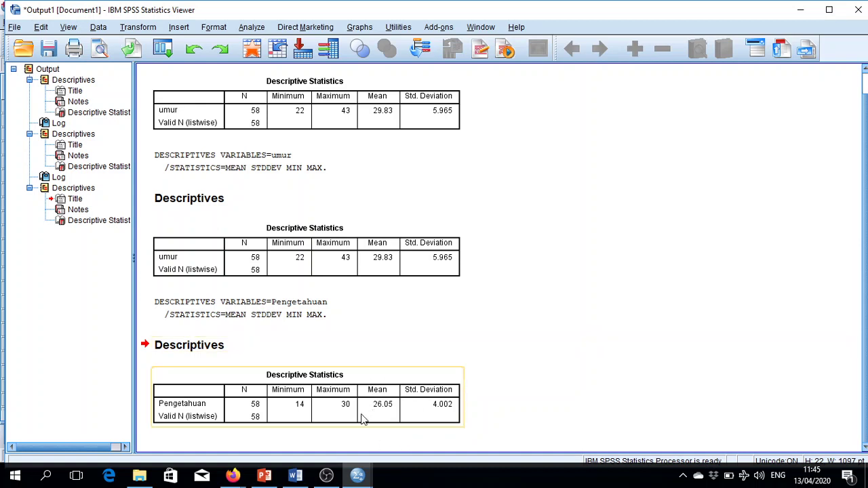
Step: Return to the latihan.sav data and read through the Pengetahuan scores across all respondents, from the first record to the last
mouse_move(358, 477)
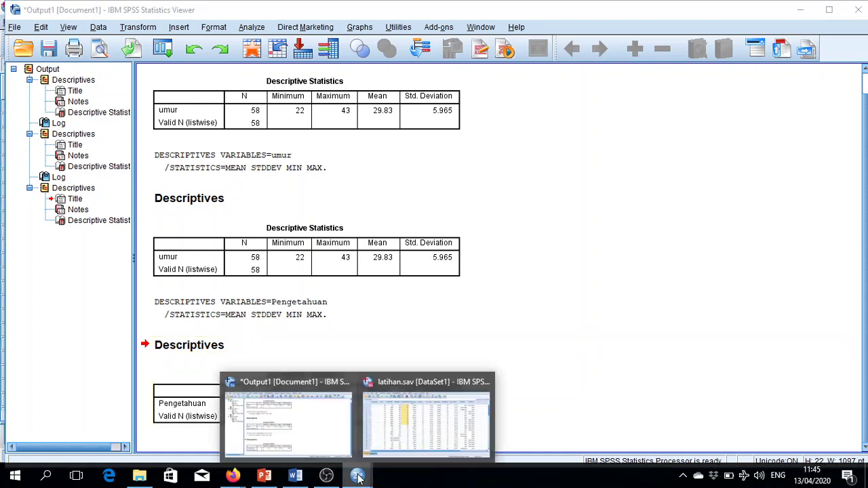
left_click(422, 428)
left_click(302, 177)
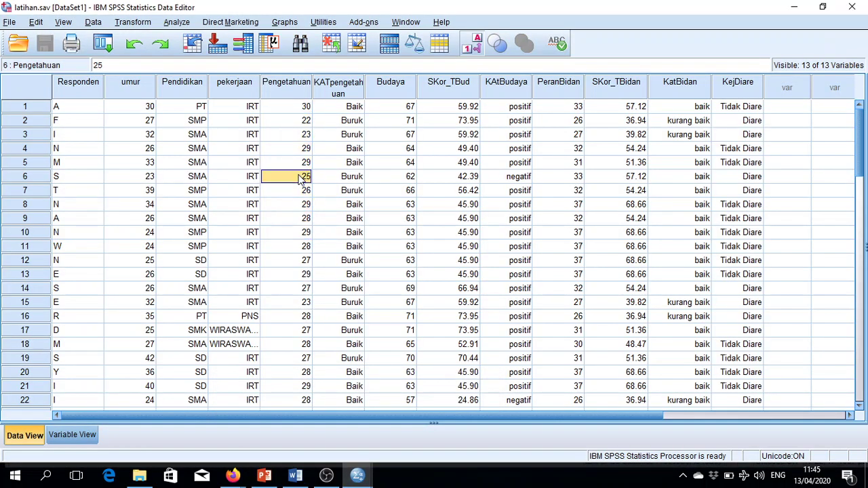
key("Up")
key("Up")
key("Up")
key("Up")
key("Up")
key("Down")
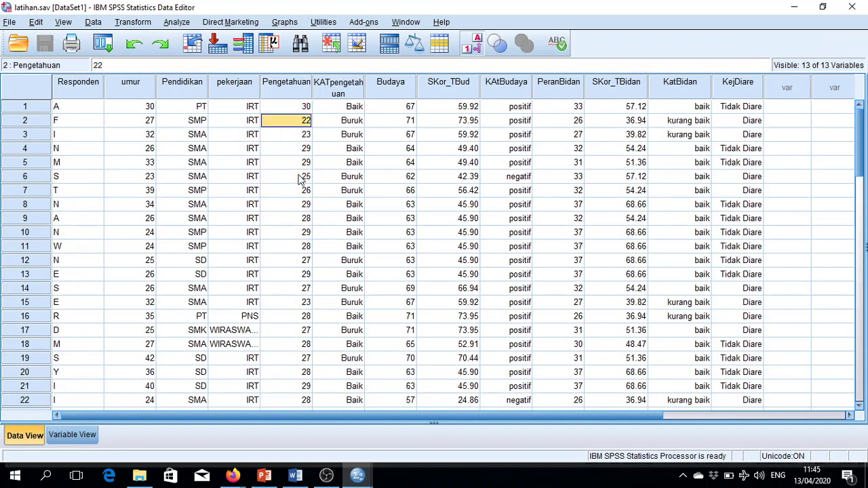
key("Down")
key("Down")
key("Down")
key("Down")
key("Down")
key("Down")
key("Down")
key("Down")
key("Down")
key("Down")
key("Down")
key("Down")
key("Down")
key("Down")
key("Down")
key("Down")
key("Down")
key("Down")
key("Down")
key("Down")
key("Down")
key("Down")
key("Down")
key("Down")
key("Down")
key("Down")
key("Down")
key("Down")
key("Down")
key("Down")
key("Down")
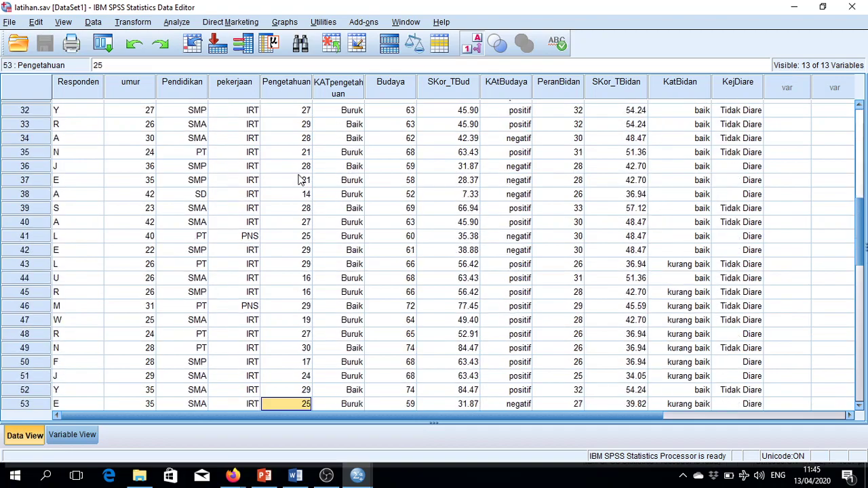
key("Down")
key("Down")
key("Down")
key("Down")
key("Down")
key("Down")
key("Down")
key("Down")
key("Down")
key("Up")
key("Up")
key("Up")
key("Up")
key("Up")
key("Up")
key("Up")
key("Up")
key("Up")
key("Up")
key("Up")
key("Up")
key("Up")
key("Up")
key("Up")
key("Up")
key("Up")
key("Up")
key("Up")
key("Up")
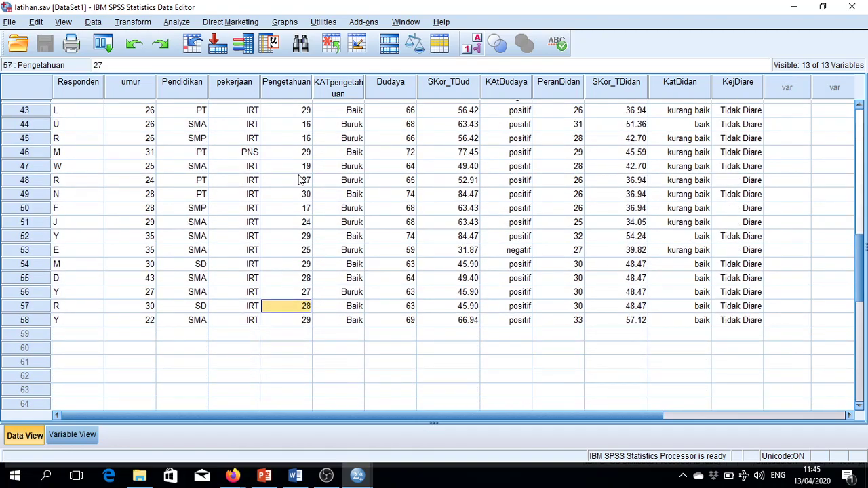
key("Up")
key("Up")
key("Up")
key("Up")
key("Up")
key("Up")
key("Up")
key("Up")
key("Up")
key("Up")
key("Up")
key("Up")
key("Up")
key("Up")
key("Up")
key("Up")
key("Up")
key("Up")
key("Up")
key("Up")
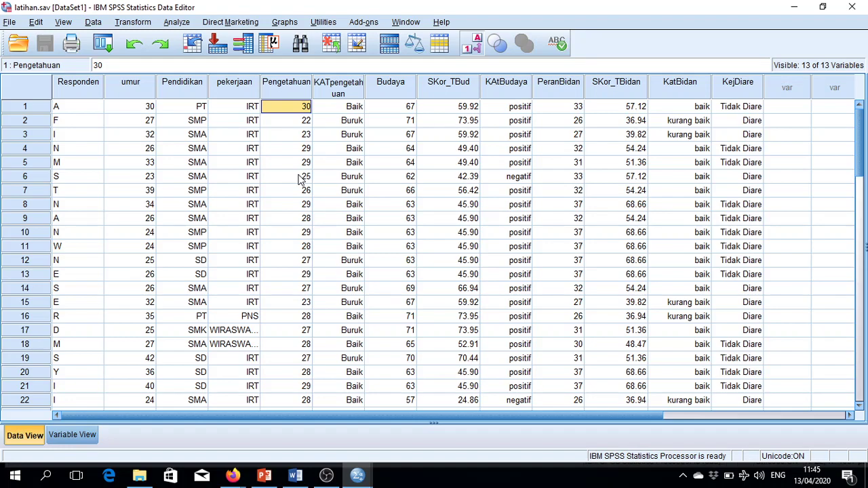
key("Down")
key("Down")
key("Down")
key("Down")
key("Down")
key("Down")
key("Down")
key("Down")
key("Down")
key("Down")
key("Down")
key("Down")
key("Down")
key("Down")
key("Down")
key("Down")
key("Down")
key("Down")
key("Down")
key("Down")
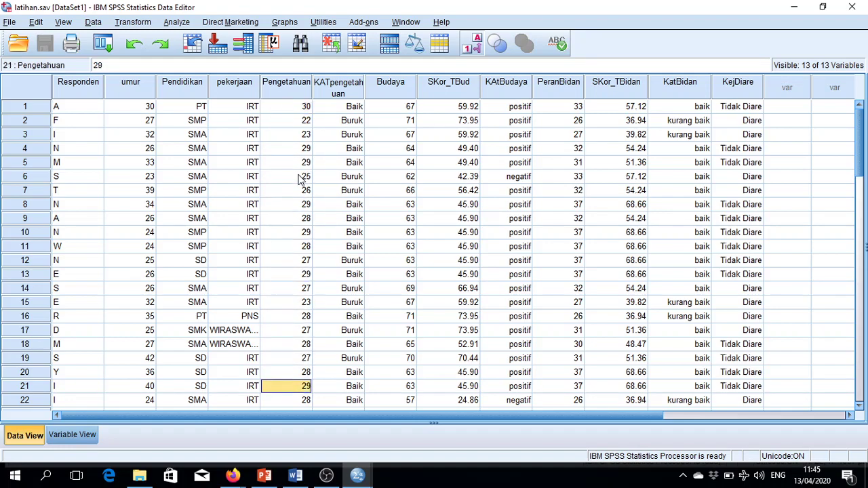
Step: Go back up the Pengetahuan scores to the first record and select the entire Pengetahuan column
key("Up")
key("Up")
key("Up")
key("Up")
key("Up")
key("Up")
key("Up")
key("Up")
key("Up")
key("Up")
key("Up")
key("Up")
key("Up")
key("Up")
key("Up")
key("Up")
key("Up")
key("Up")
key("Up")
key("Up")
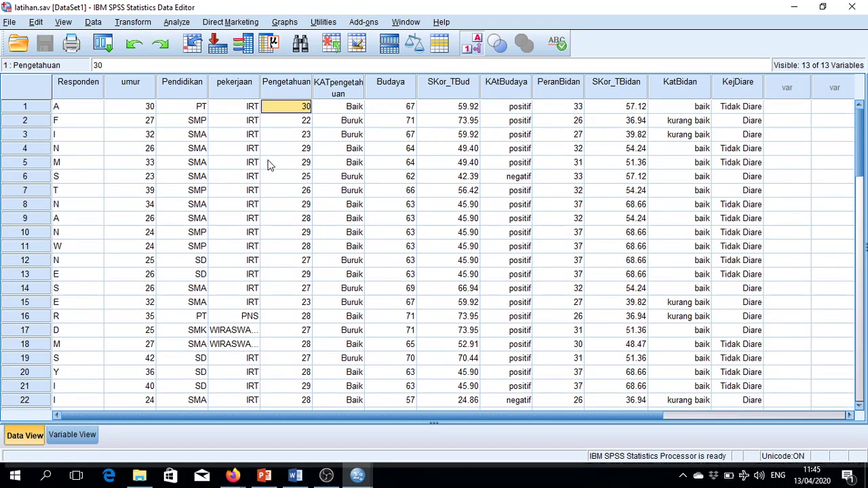
left_click(286, 139)
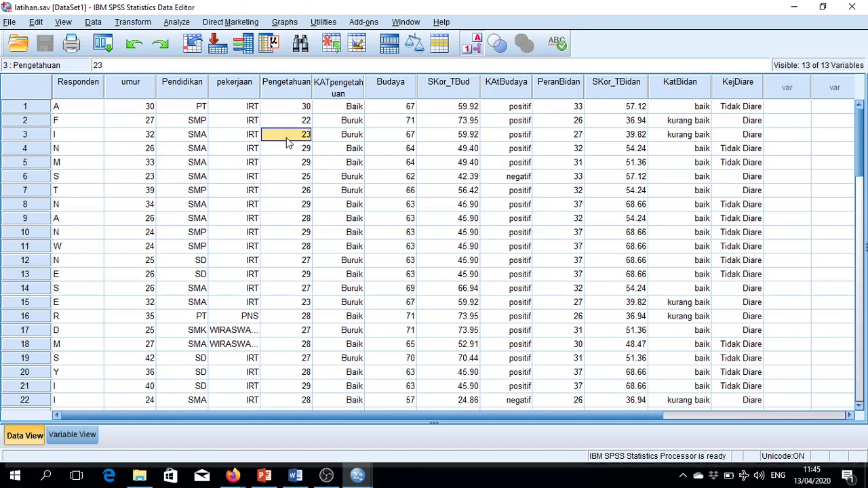
left_click(303, 100)
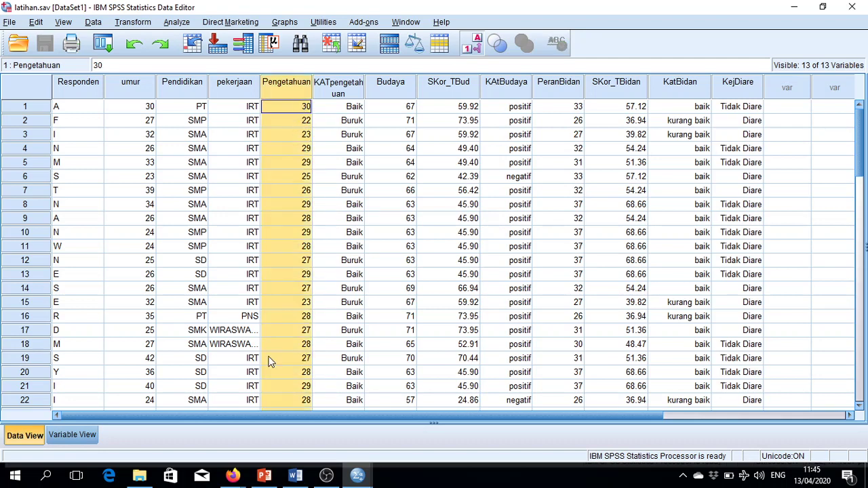
Step: Switch to the output document and read the Descriptive Statistics tables for Pengetahuan and umur
left_click(357, 477)
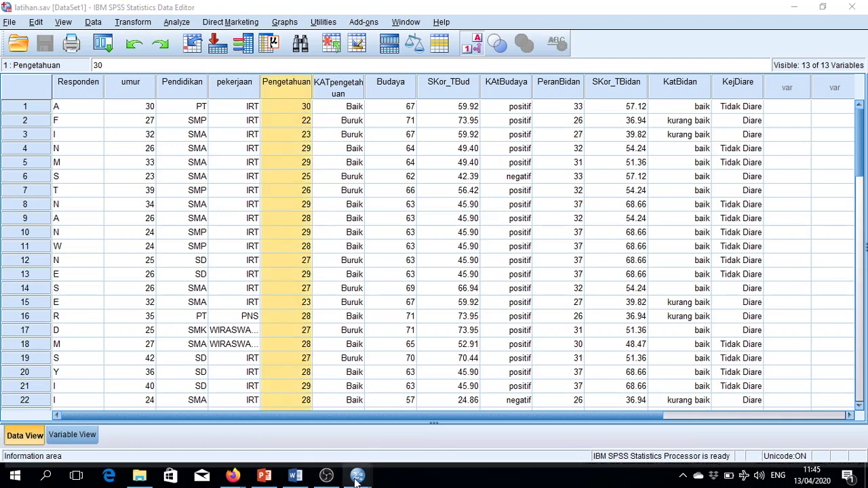
mouse_move(357, 476)
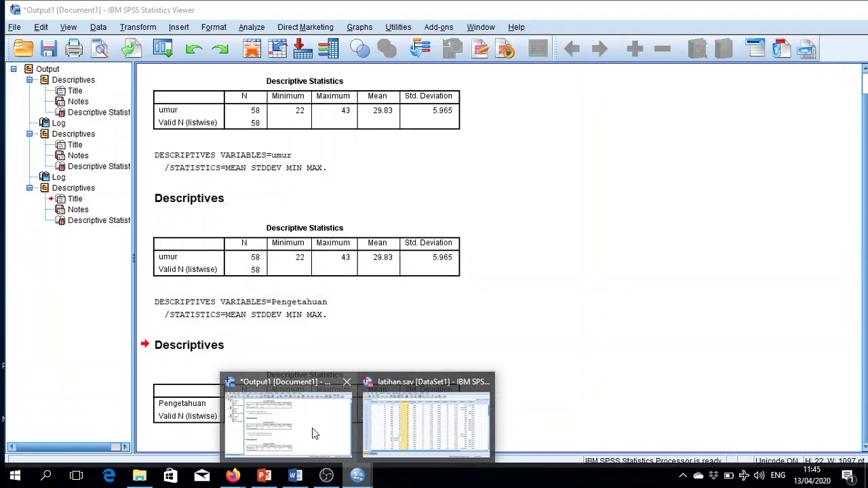
left_click(312, 428)
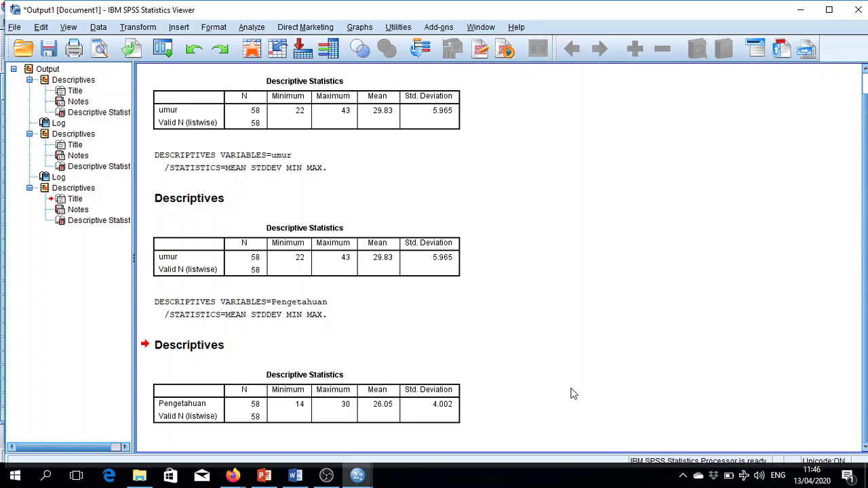
scroll(866, 217, "up", 1)
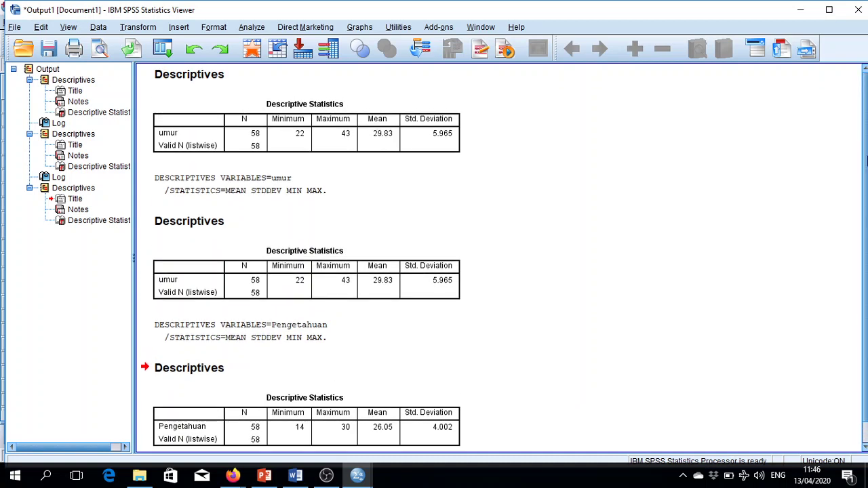
Step: Return to the latihan.sav data and review the categorical columns KATpengetahuan, KAtBudaya and KatBidan
mouse_move(360, 479)
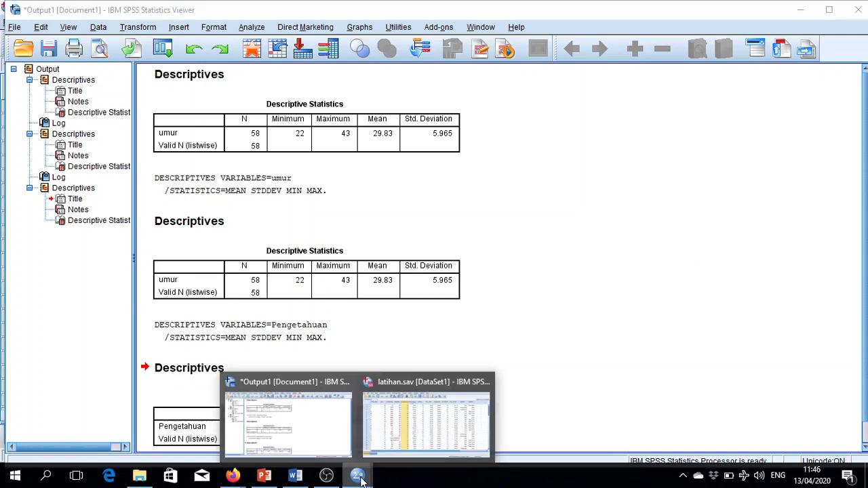
left_click(493, 426)
left_click(390, 136)
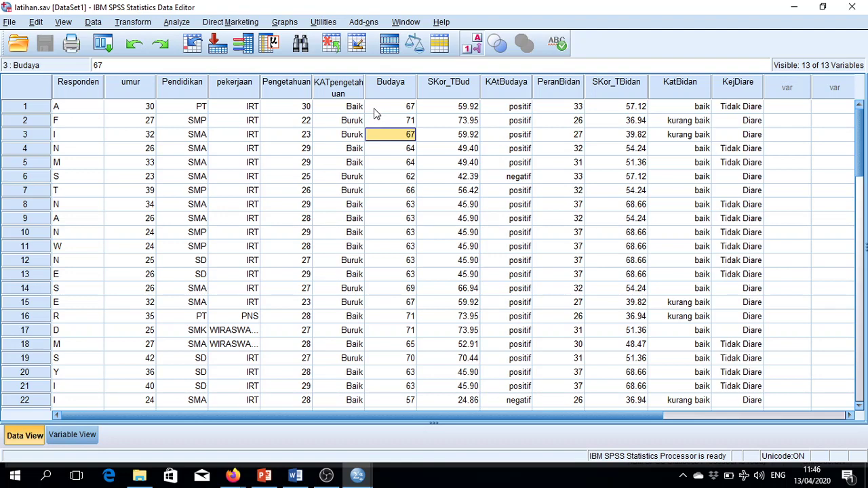
left_click(356, 93)
left_click(505, 91)
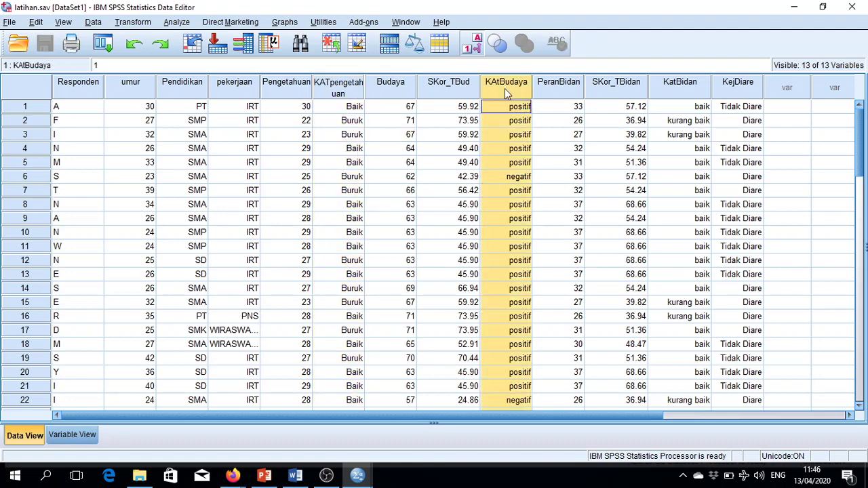
left_click(678, 90)
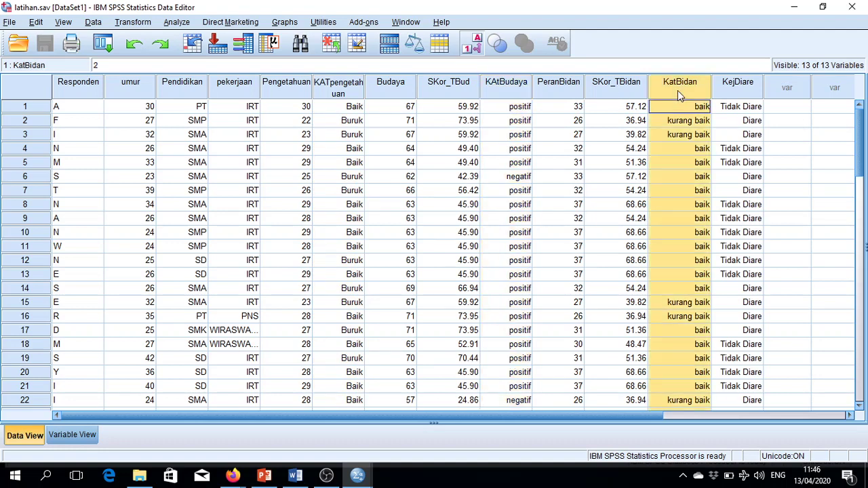
Step: Examine the KejDiare column and its category values in the first few records
left_click(740, 86)
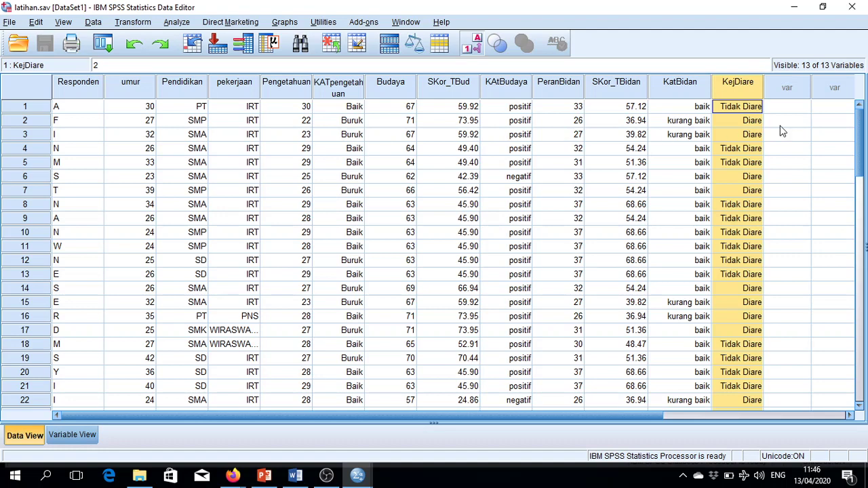
double_click(750, 107)
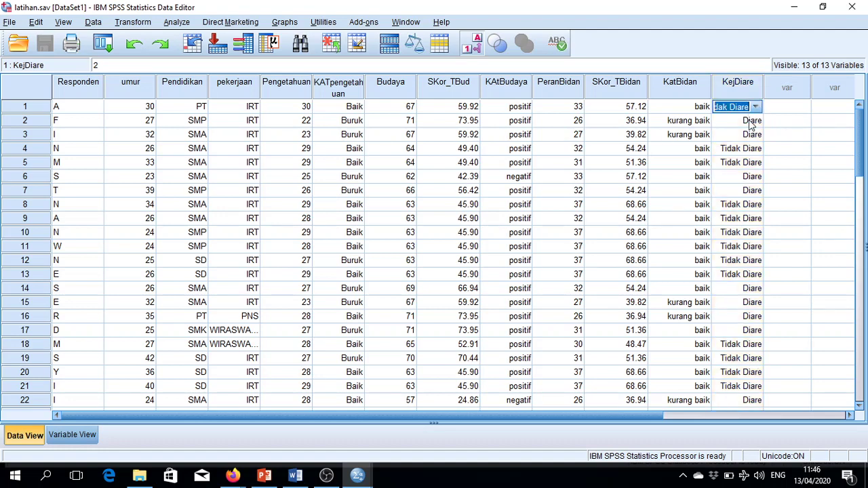
left_click(751, 123)
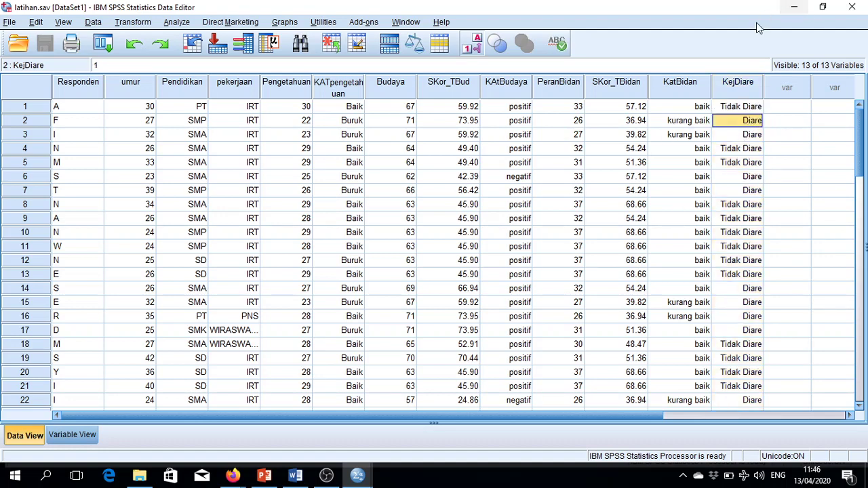
left_click(736, 151)
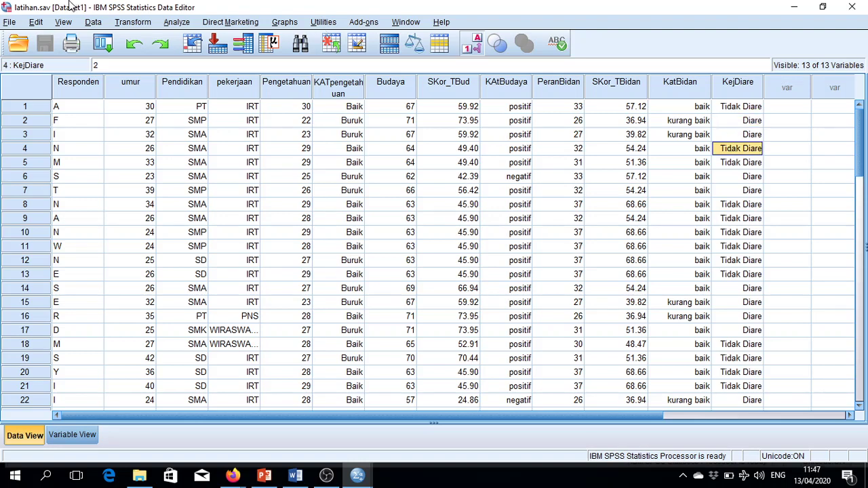
Step: Set up a Frequencies analysis with kategoribudaya and KejDiare as the variables
left_click(176, 23)
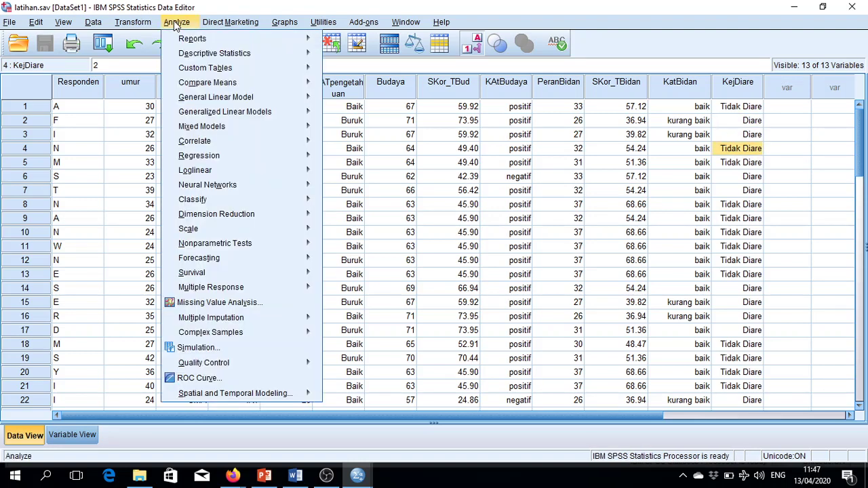
mouse_move(266, 53)
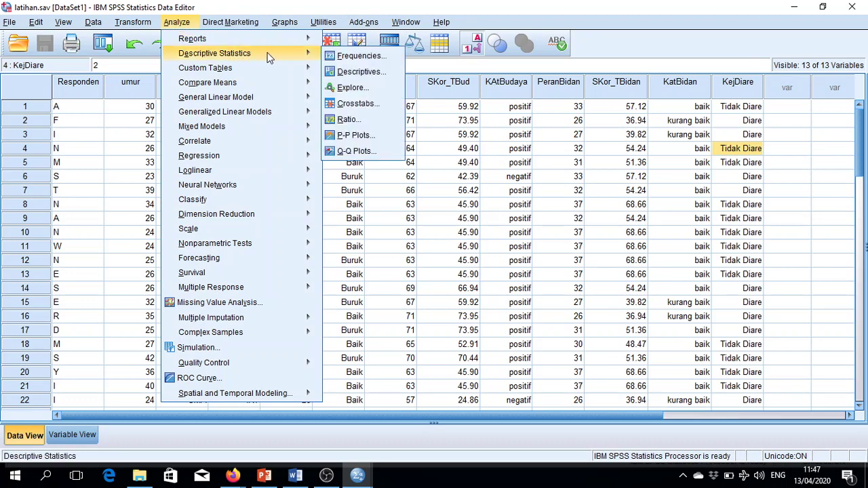
left_click(382, 56)
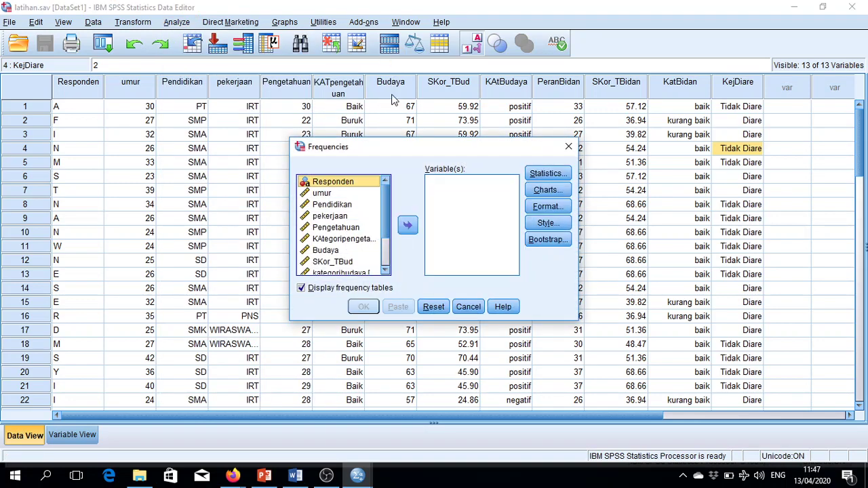
left_click_drag(386, 216, 386, 245)
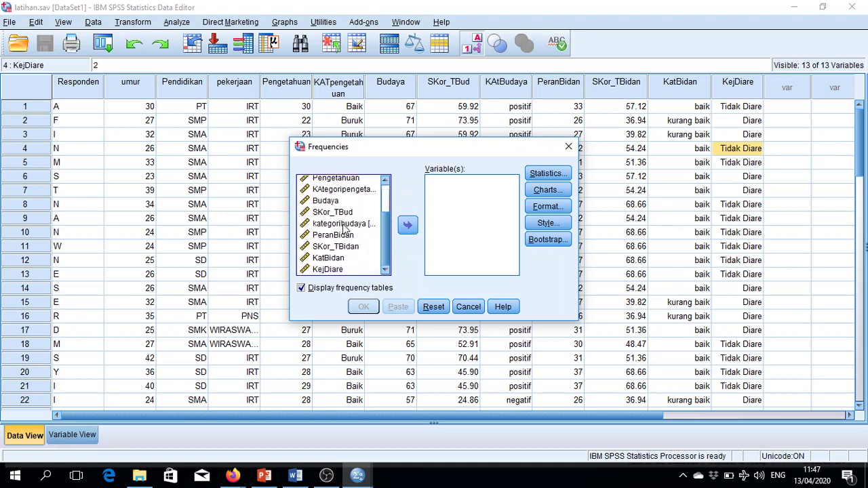
left_click(344, 225)
left_click(409, 228)
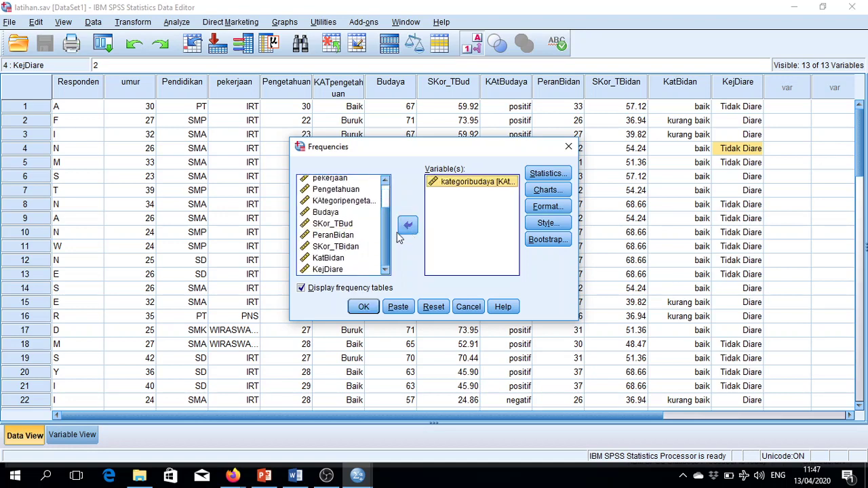
left_click(328, 270)
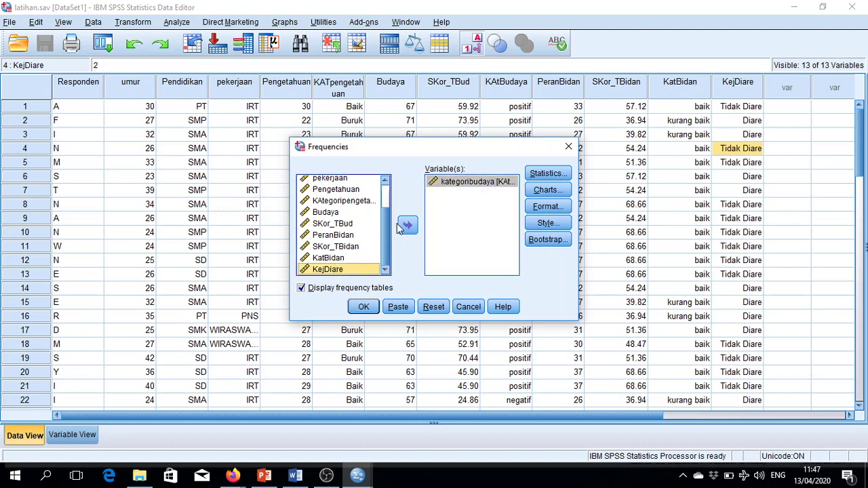
left_click(406, 228)
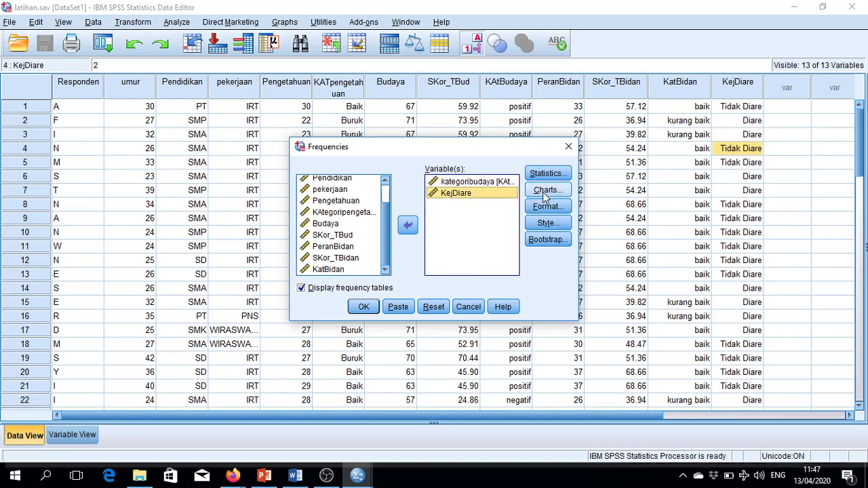
Step: Add pie charts of the frequencies to the analysis and run it
left_click(543, 192)
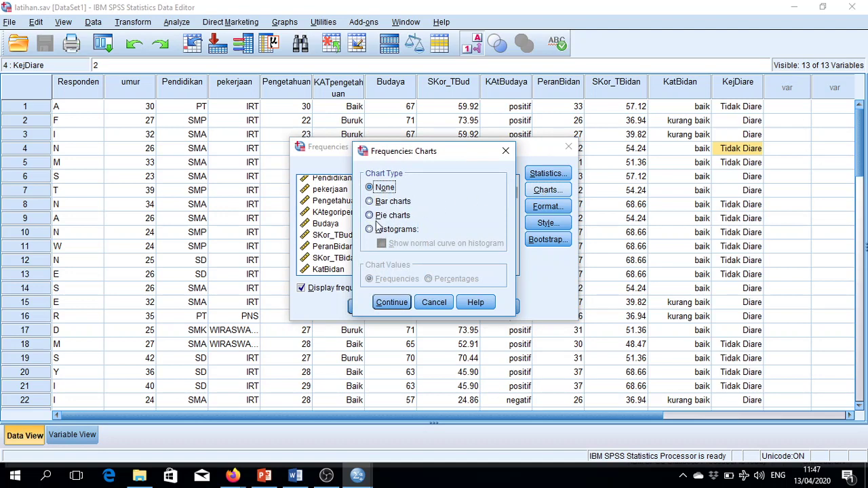
left_click(379, 215)
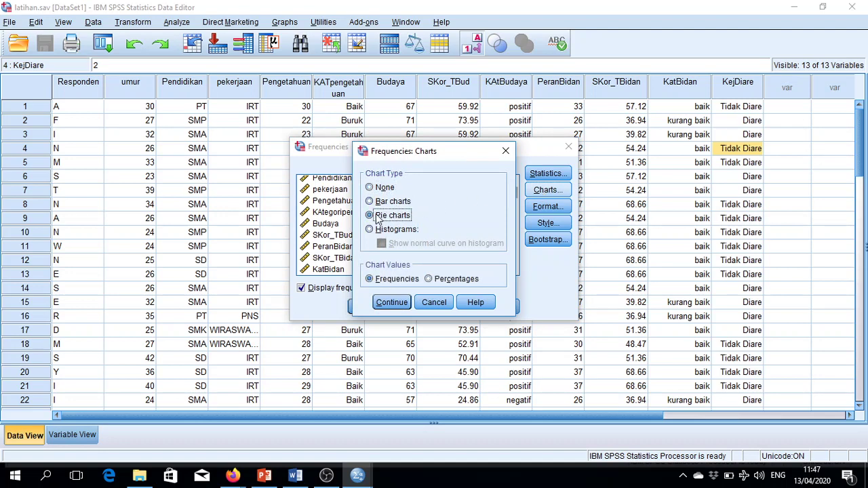
left_click(394, 303)
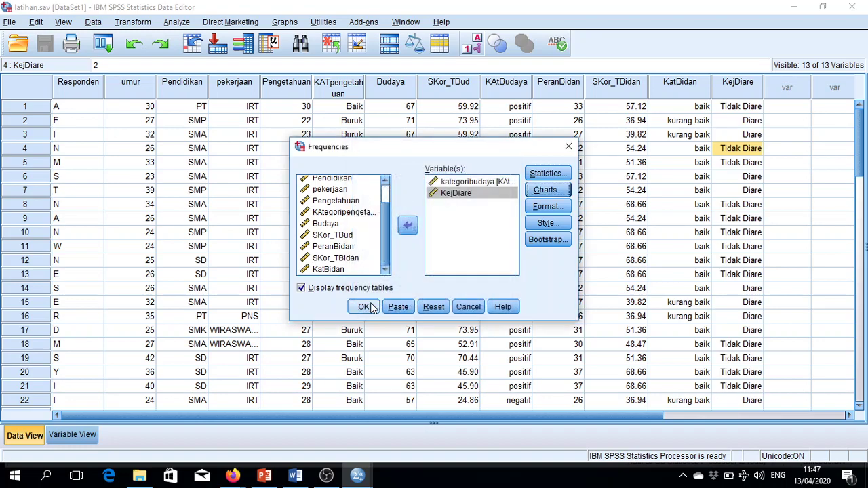
left_click(364, 306)
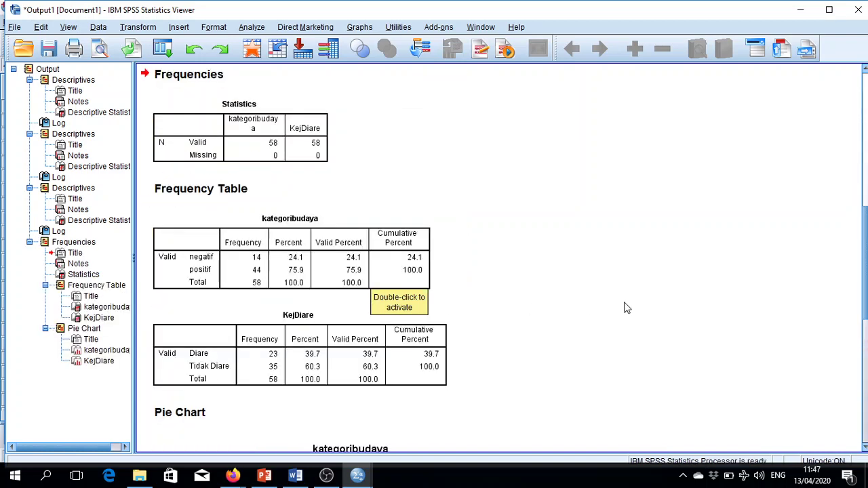
Step: Examine the frequency tables and pie charts for kategoribudaya and KejDiare in the output
left_click_drag(865, 260, 866, 266)
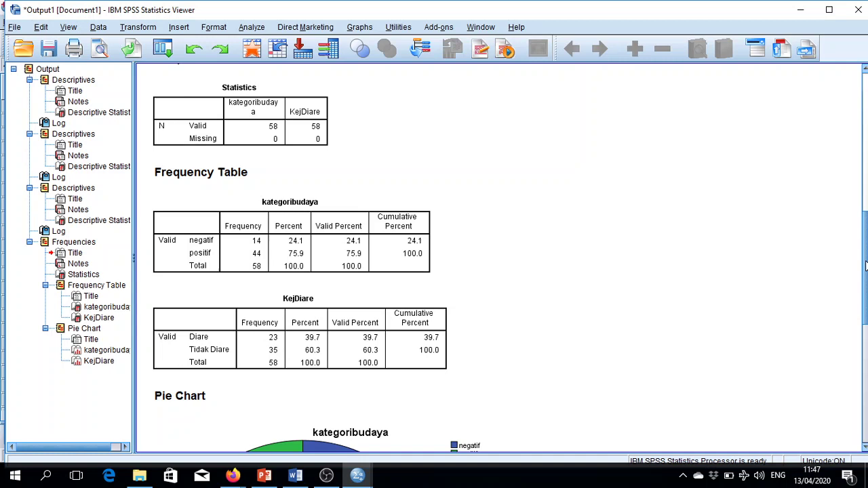
left_click(233, 202)
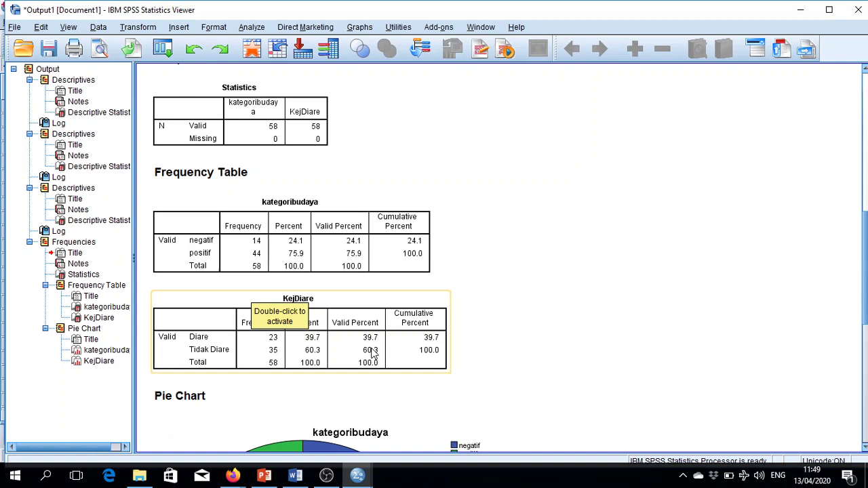
left_click_drag(866, 246, 866, 309)
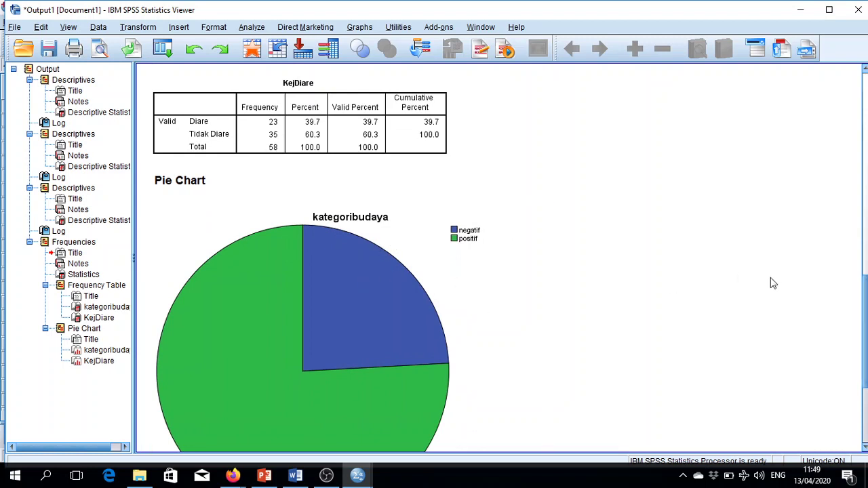
left_click_drag(866, 326, 866, 400)
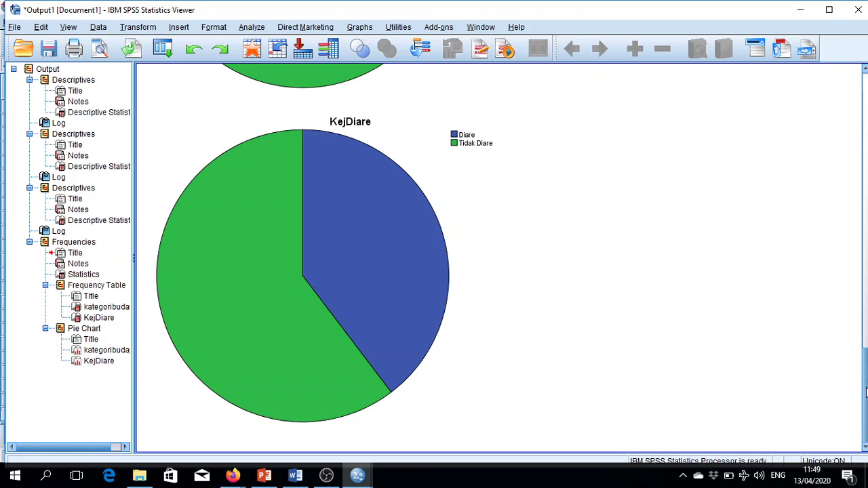
left_click_drag(866, 392, 866, 257)
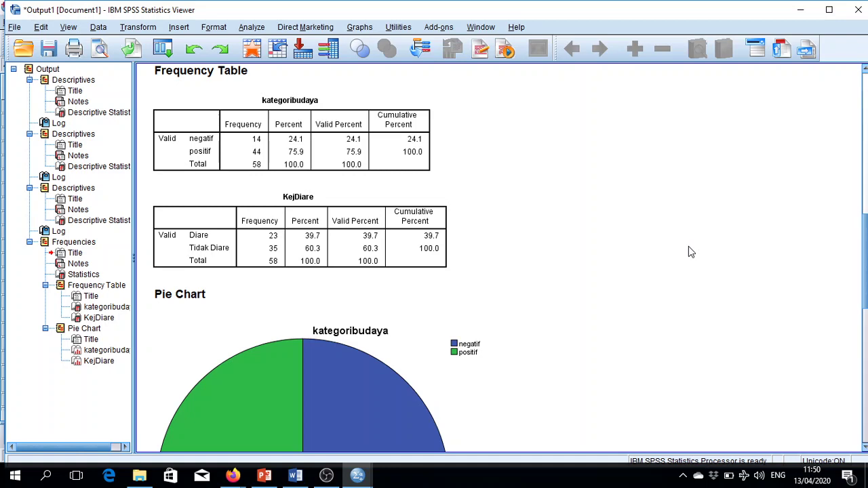
left_click_drag(865, 270, 865, 295)
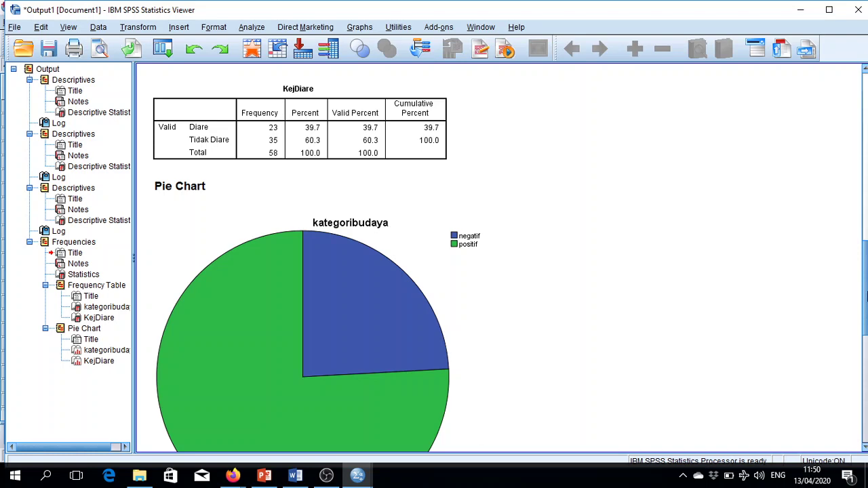
Step: Minimize the output document and the latihan.sav data window to show the desktop
left_click(801, 10)
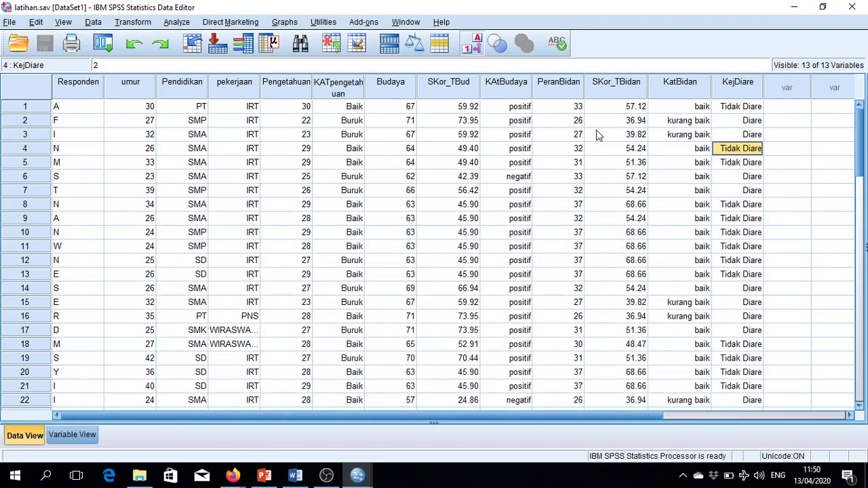
left_click(794, 8)
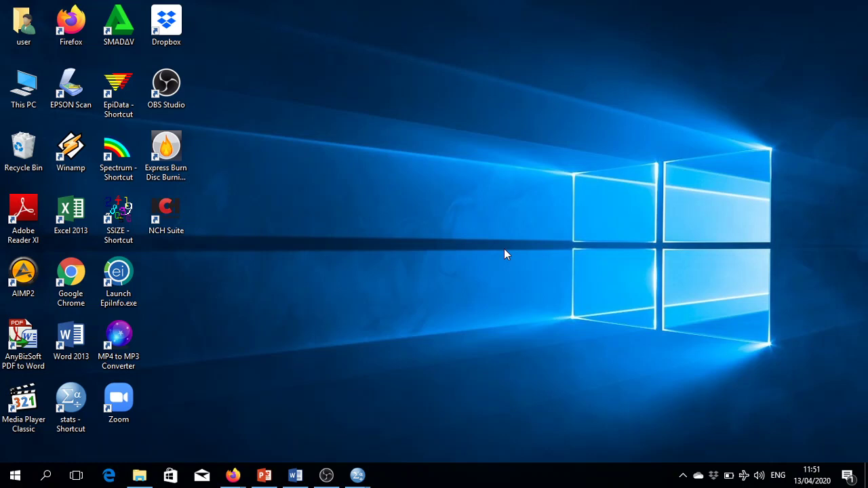
left_click(683, 475)
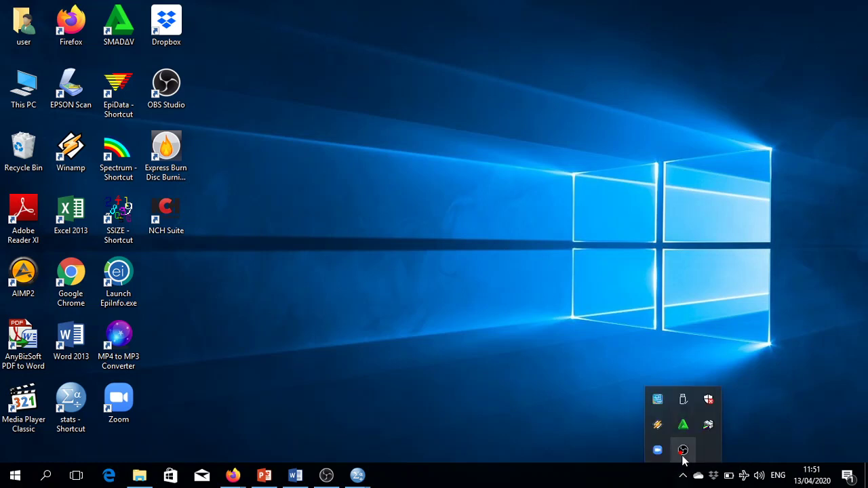
right_click(682, 451)
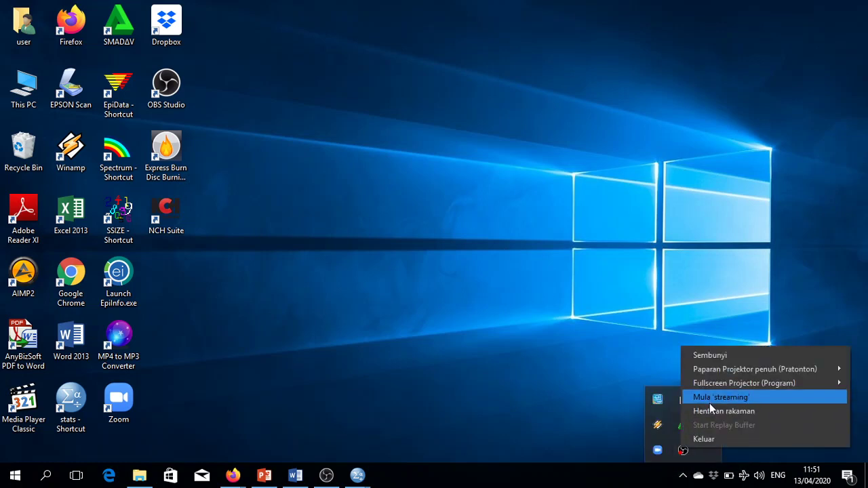